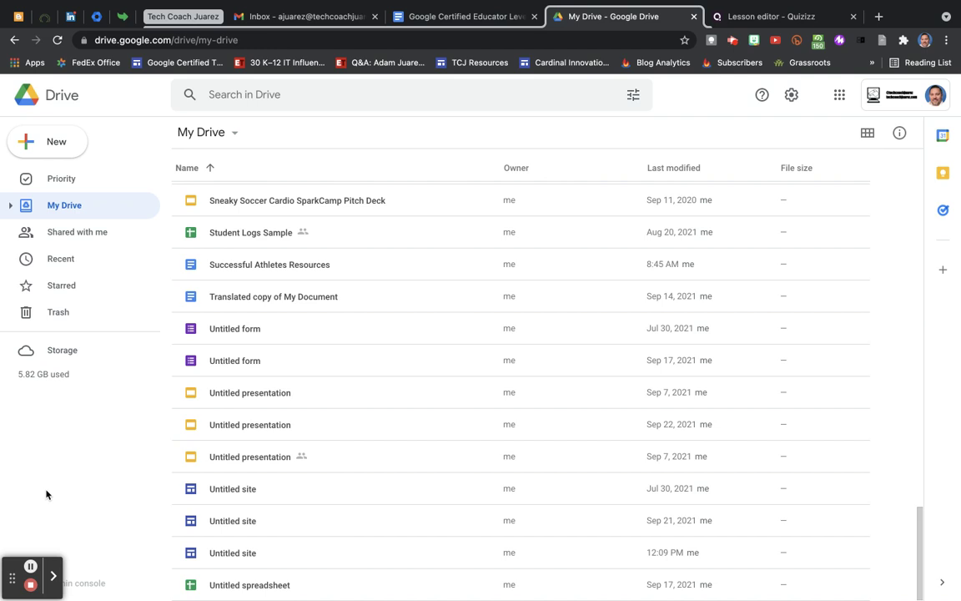
Move Translated copy of My Document into the Classroom Text Mark folder with Move to
click(242, 297)
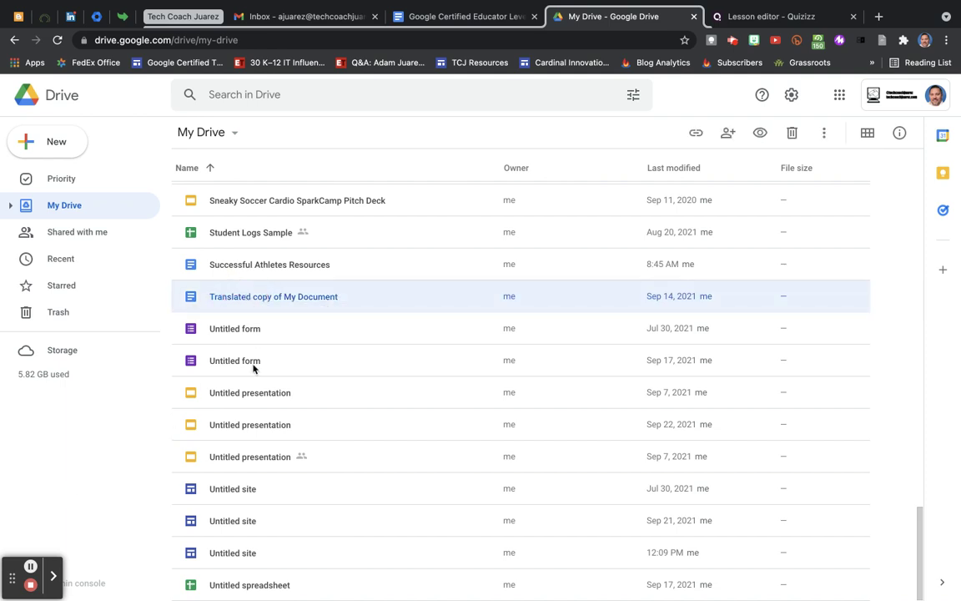
right_click(242, 308)
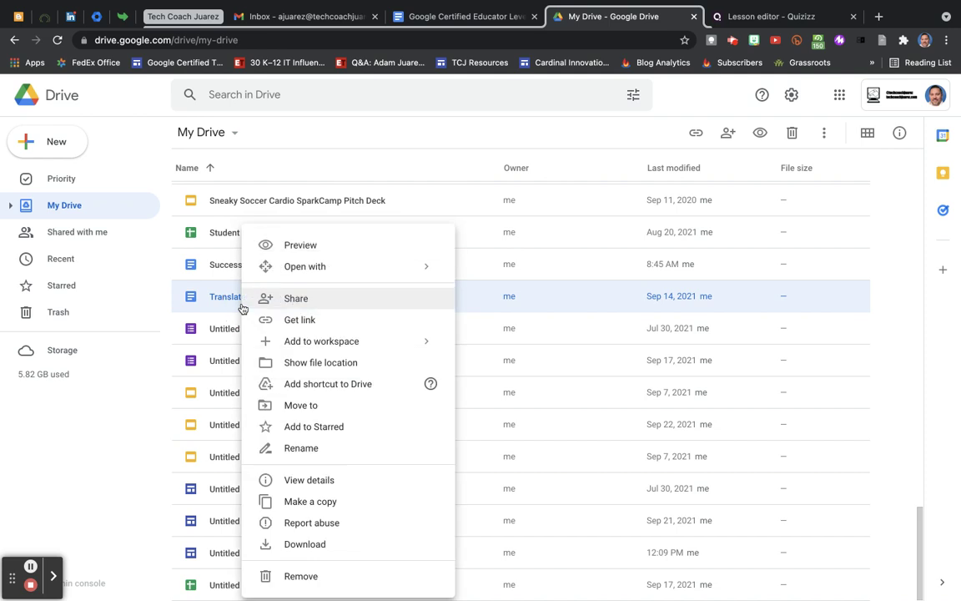
click(306, 405)
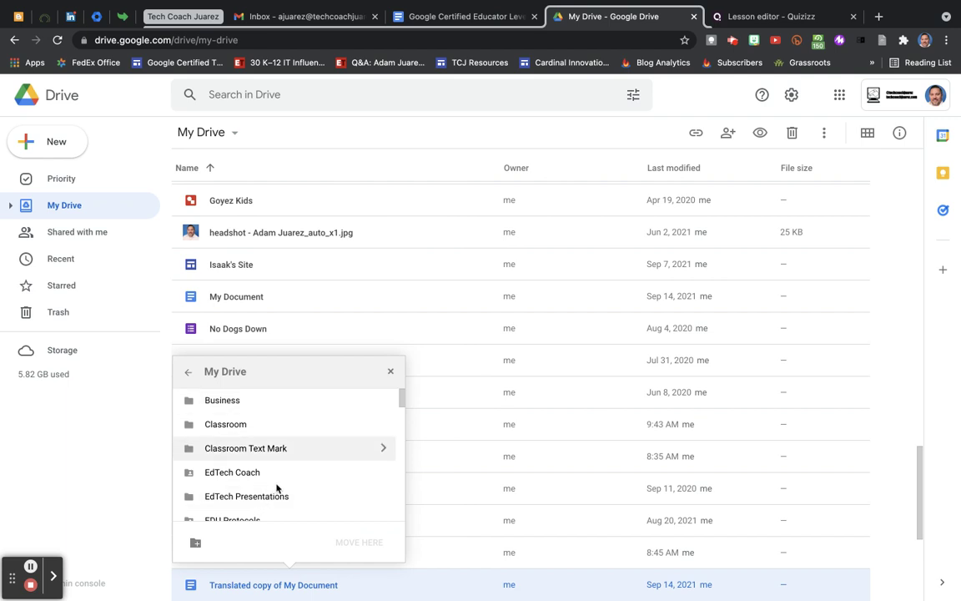
scroll(275, 491, down, 2)
scroll(275, 492, up, 1)
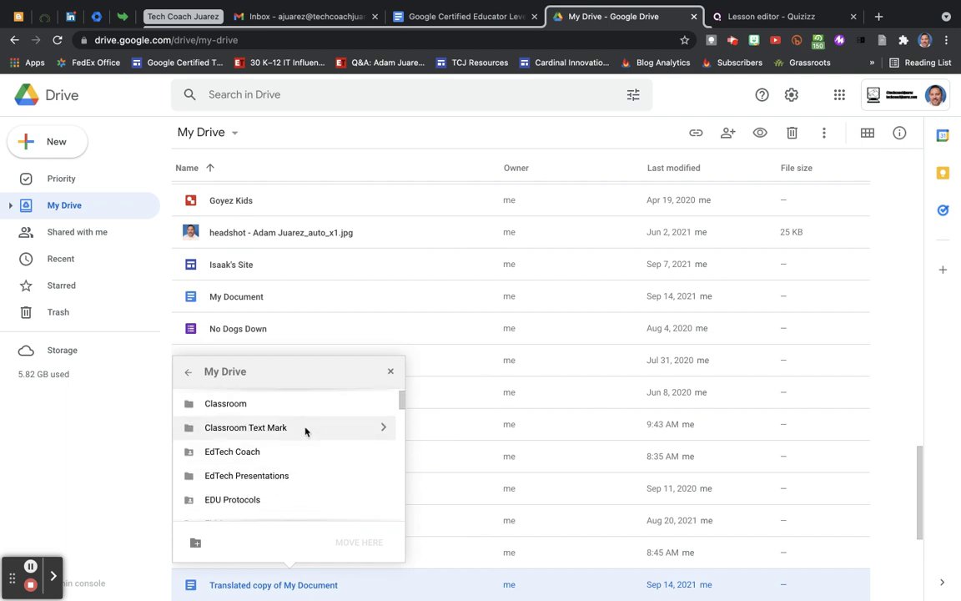
click(382, 429)
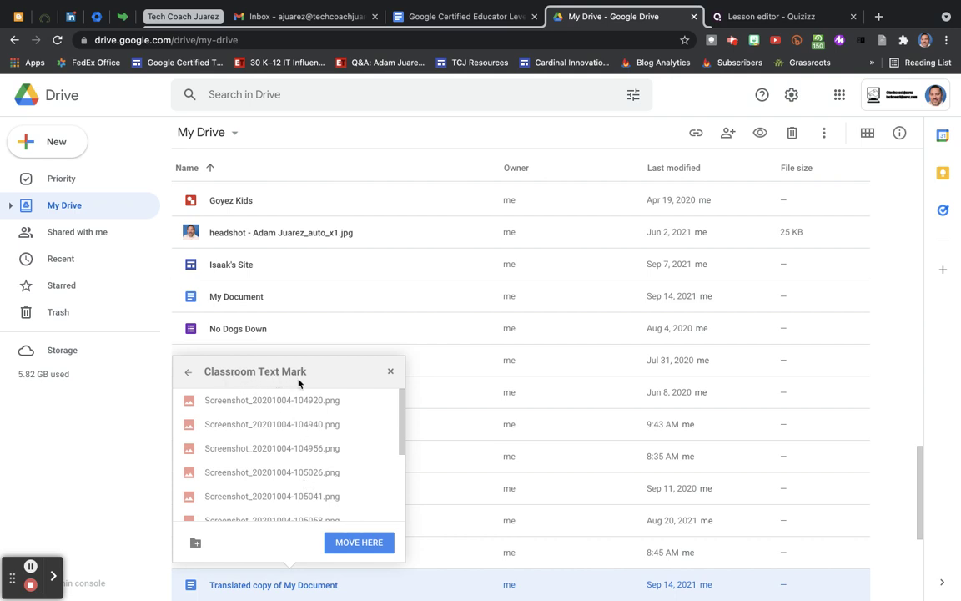
click(359, 542)
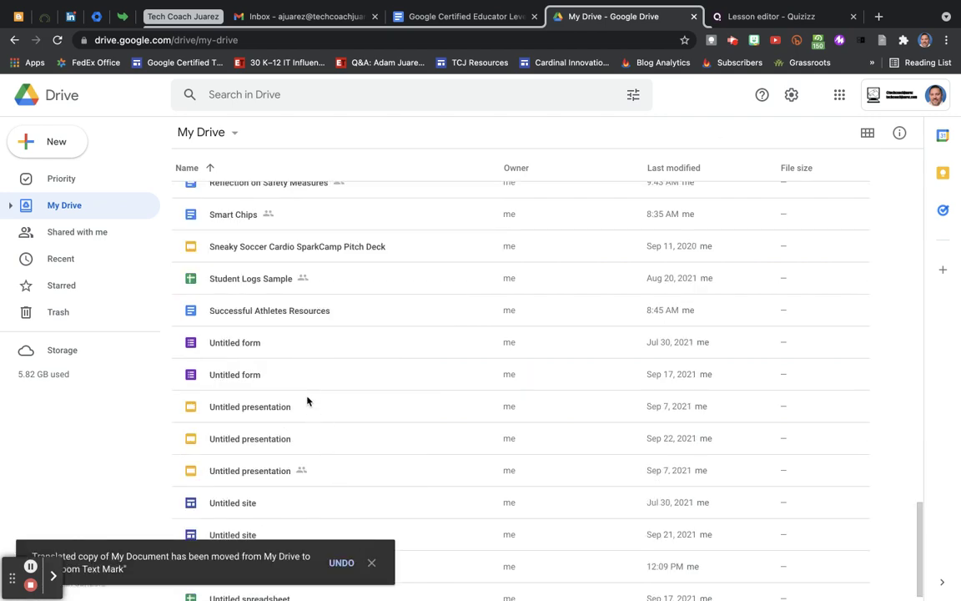
Open Classroom Text Mark to confirm the moved document is there
scroll(307, 401, up, 15)
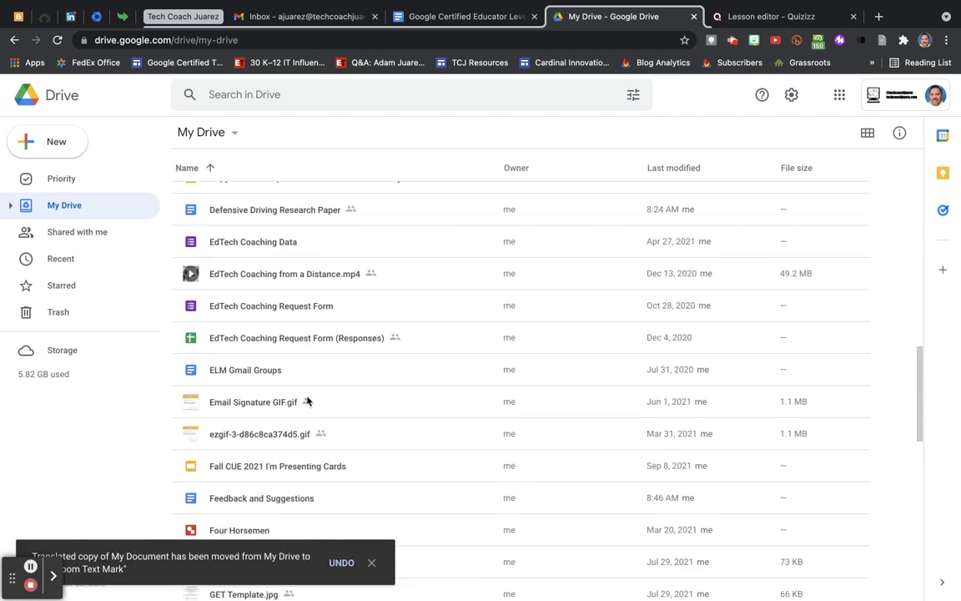
scroll(308, 401, down, 1)
double_click(283, 382)
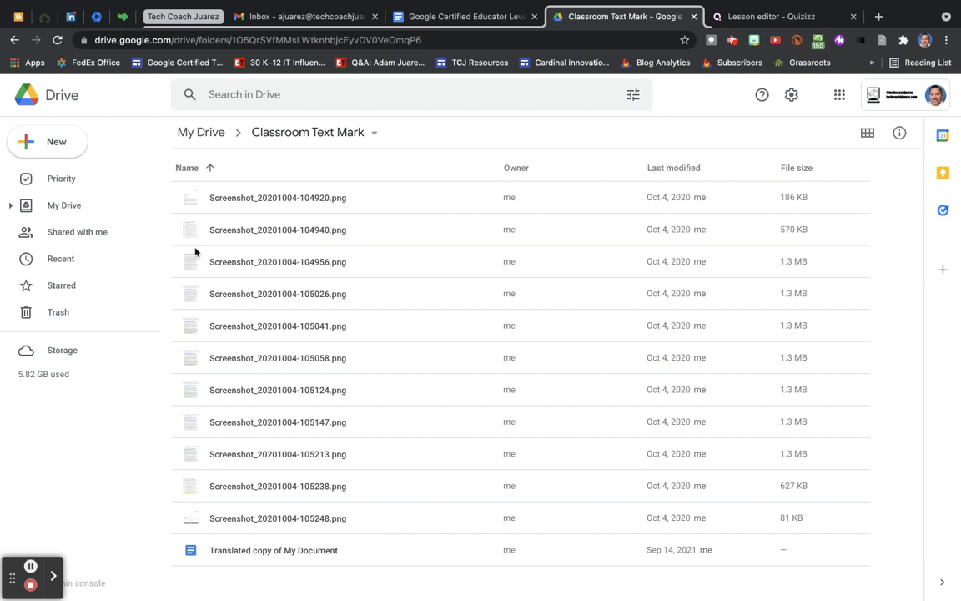
Back in My Drive, drag Blogcast Scrum onto the OHS folder
click(200, 132)
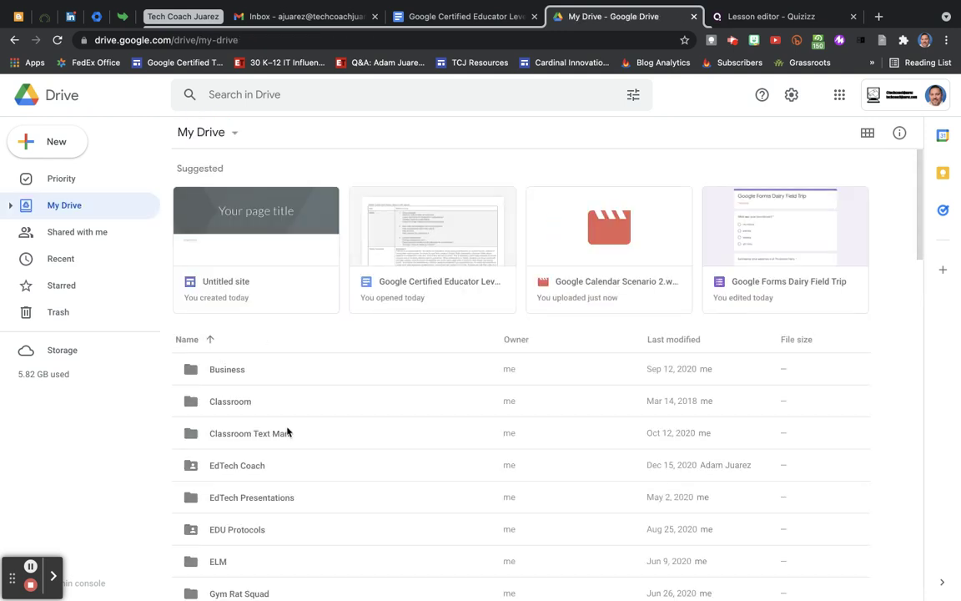
scroll(294, 450, down, 4)
scroll(293, 448, down, 2)
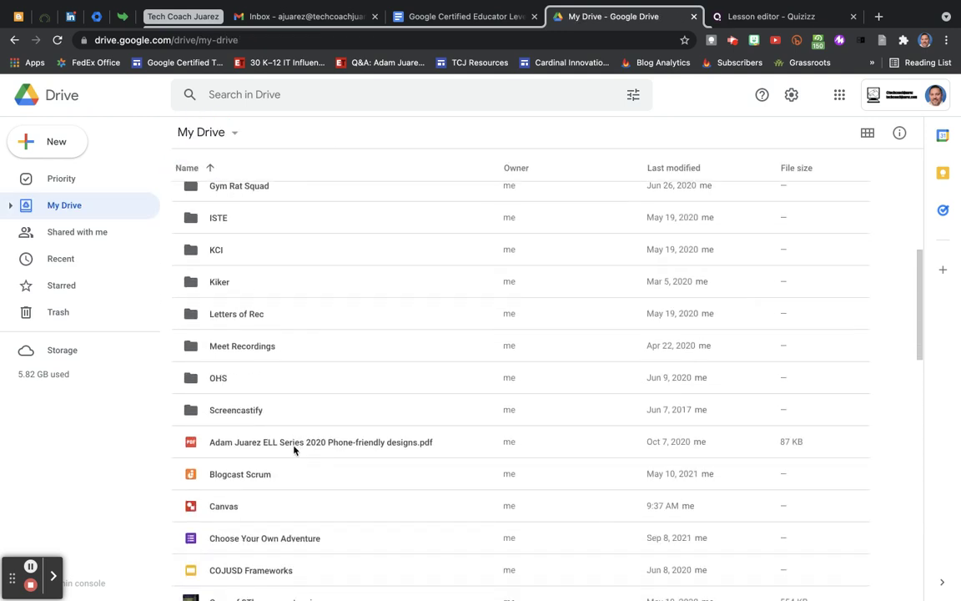
scroll(325, 473, up, 1)
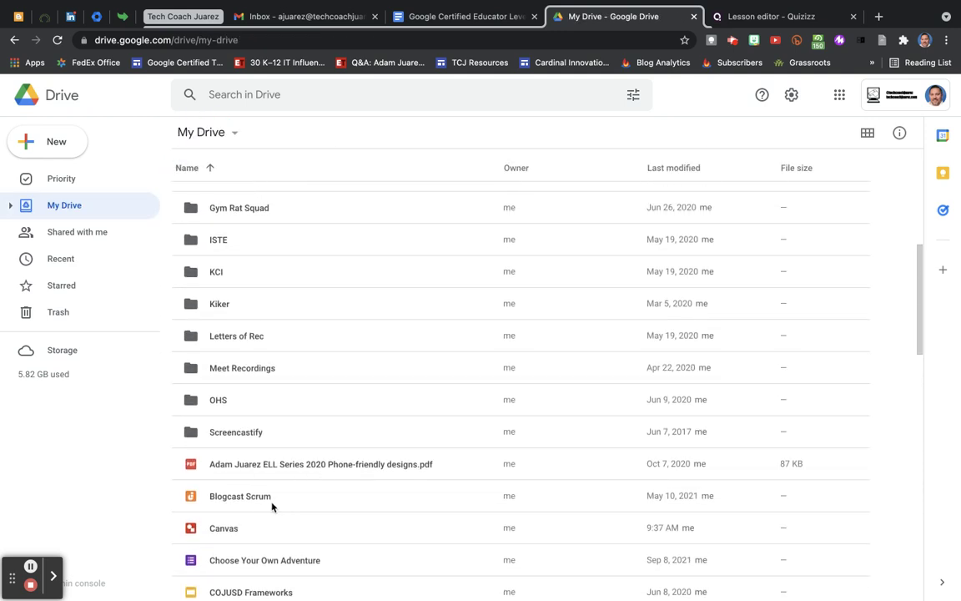
click(245, 497)
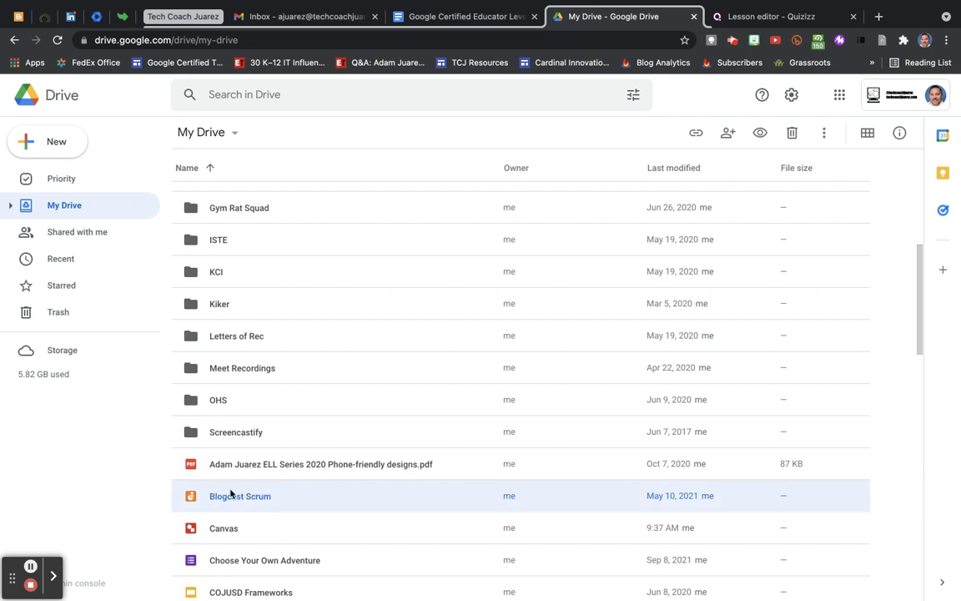
drag(232, 493, 253, 395)
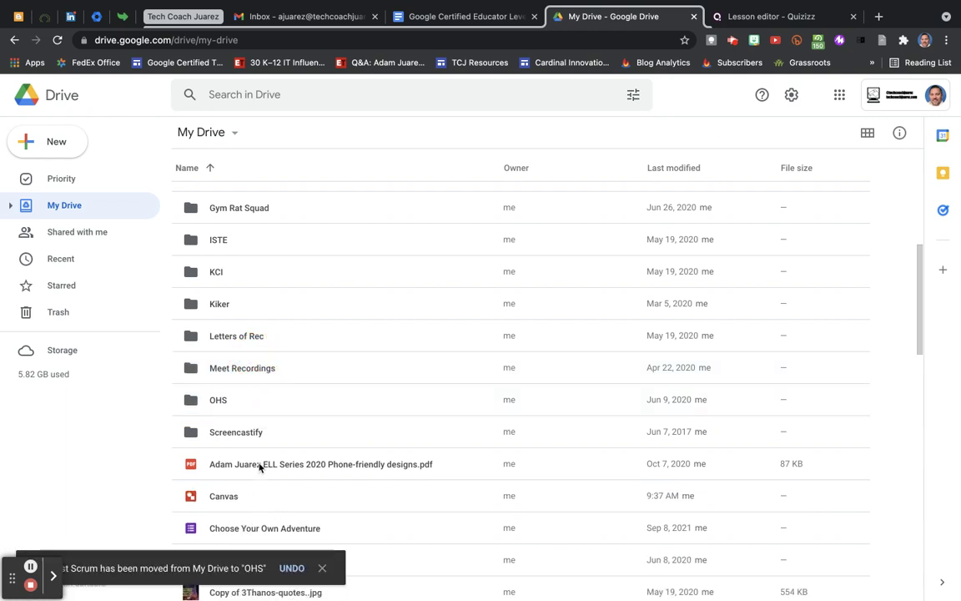
Open OHS to verify Blogcast Scrum is inside, dismissing its action menu
double_click(218, 399)
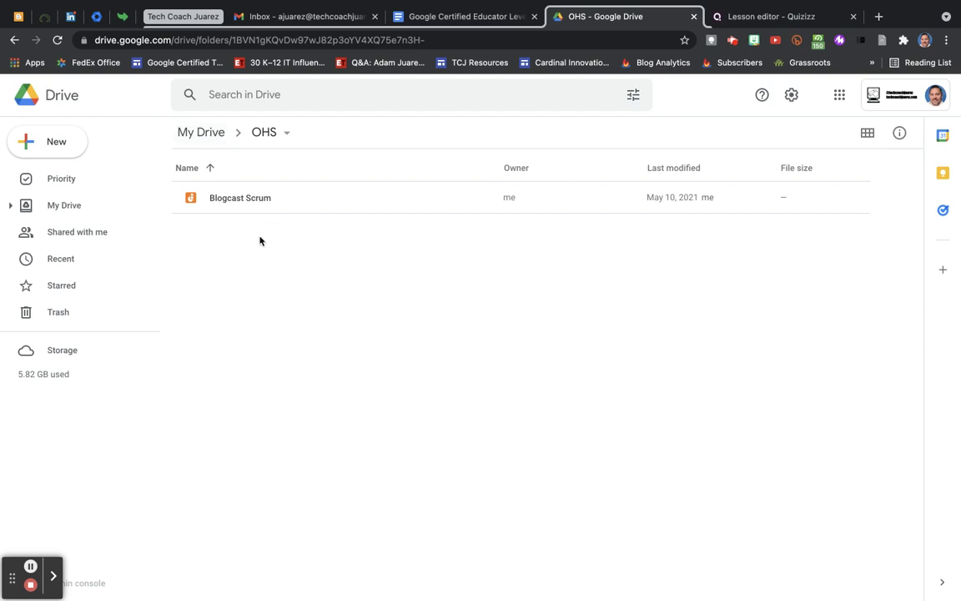
right_click(232, 197)
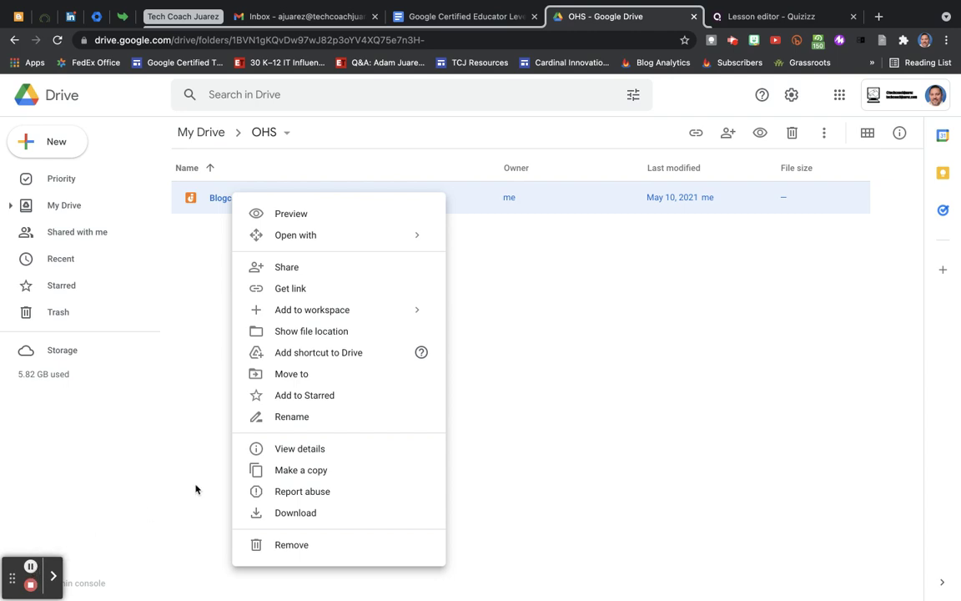
click(178, 430)
Go to EdTech Coach > COJUSD and bring up actions for the ELPAC examiners resources PDF
click(212, 138)
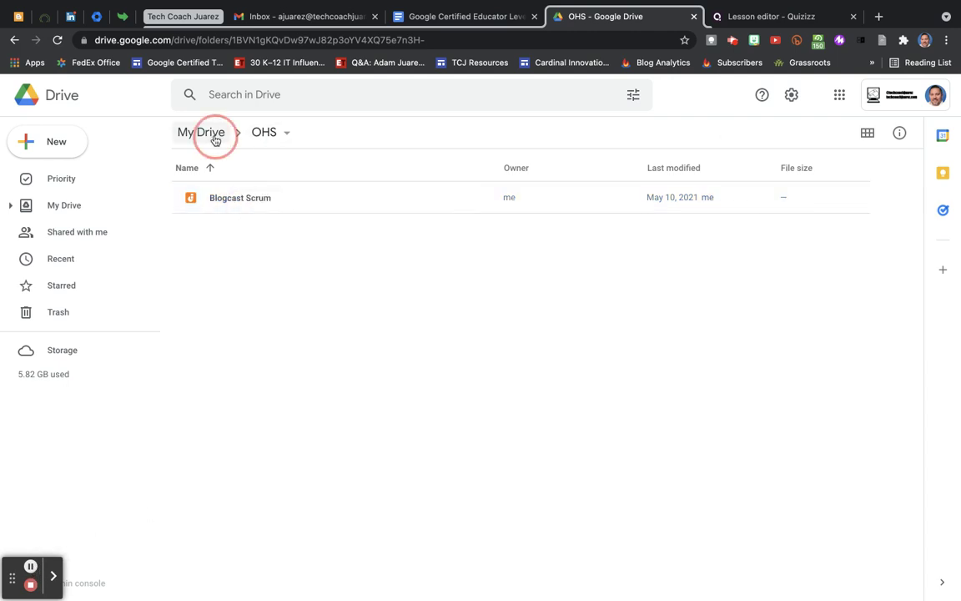
scroll(272, 381, down, 5)
scroll(272, 381, down, 15)
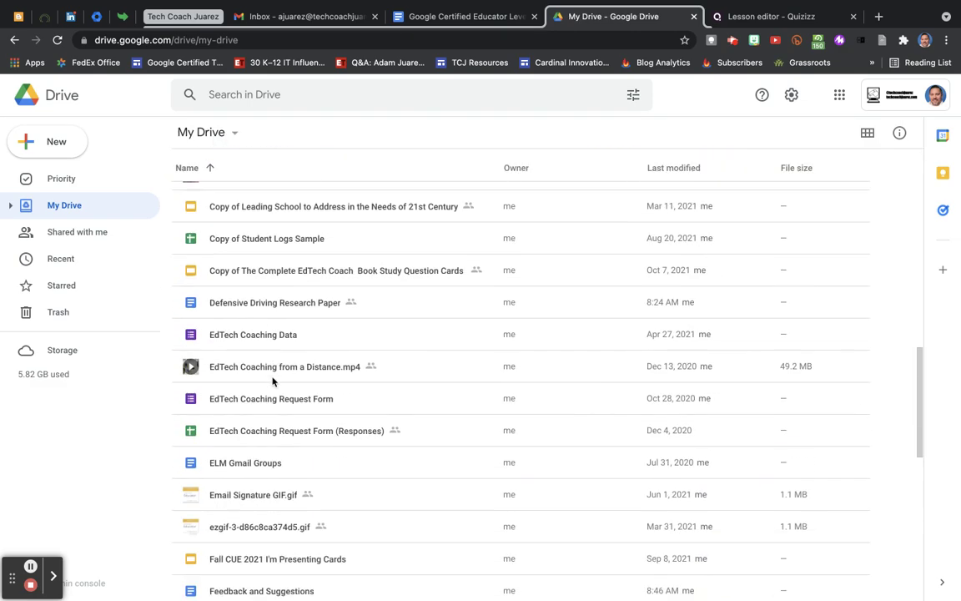
scroll(273, 381, up, 4)
scroll(272, 381, up, 12)
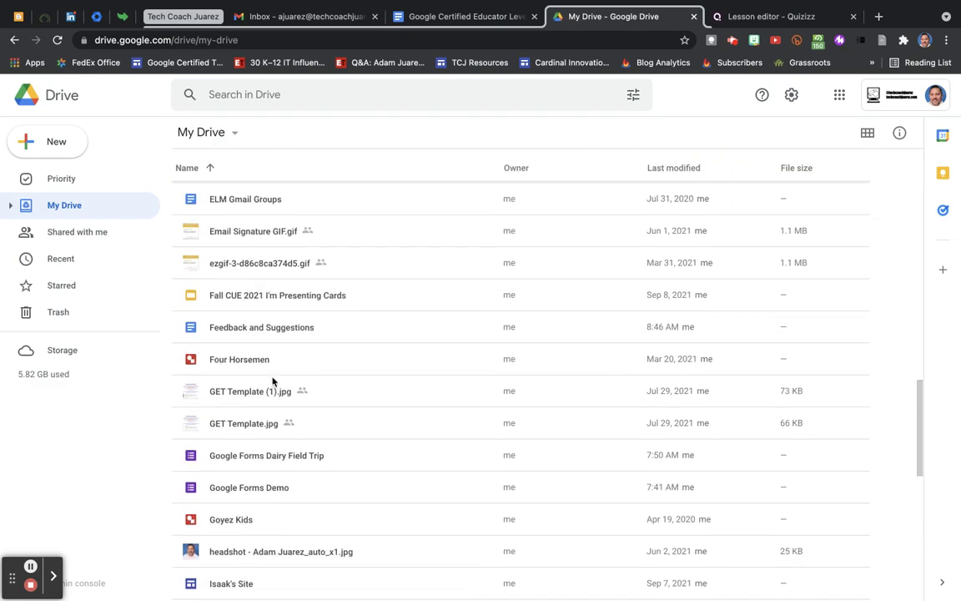
scroll(272, 381, up, 1)
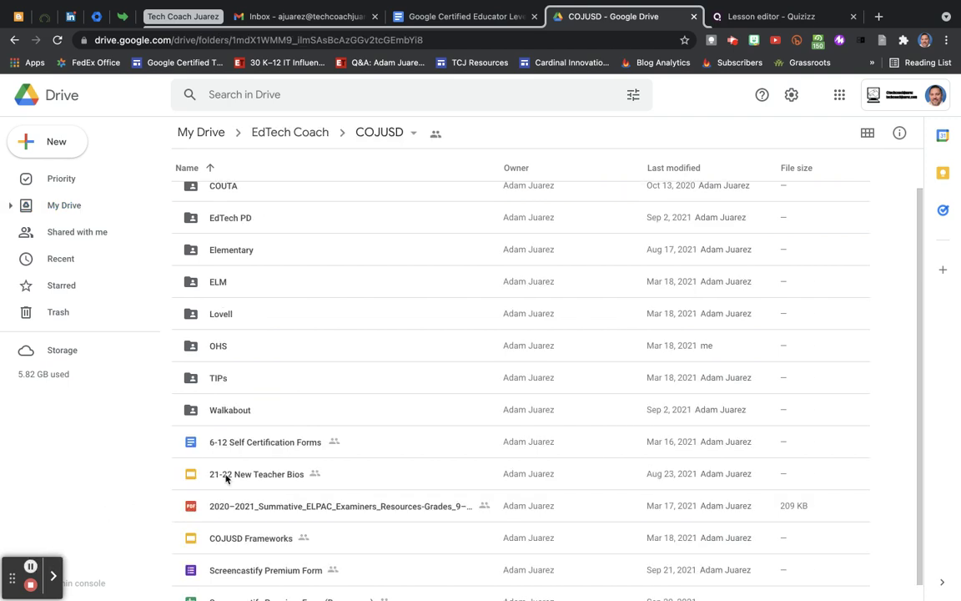
scroll(359, 415, down, 1)
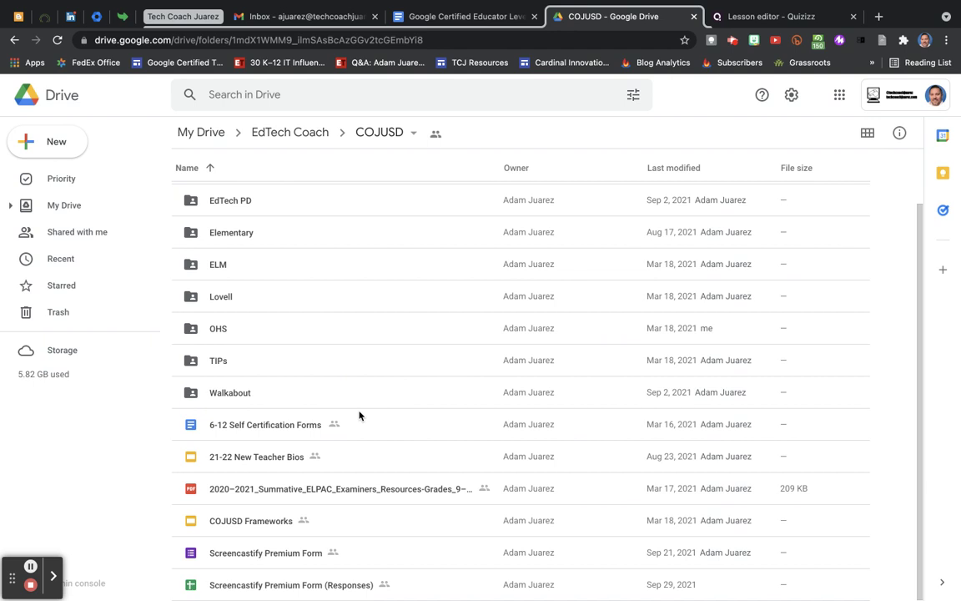
click(234, 489)
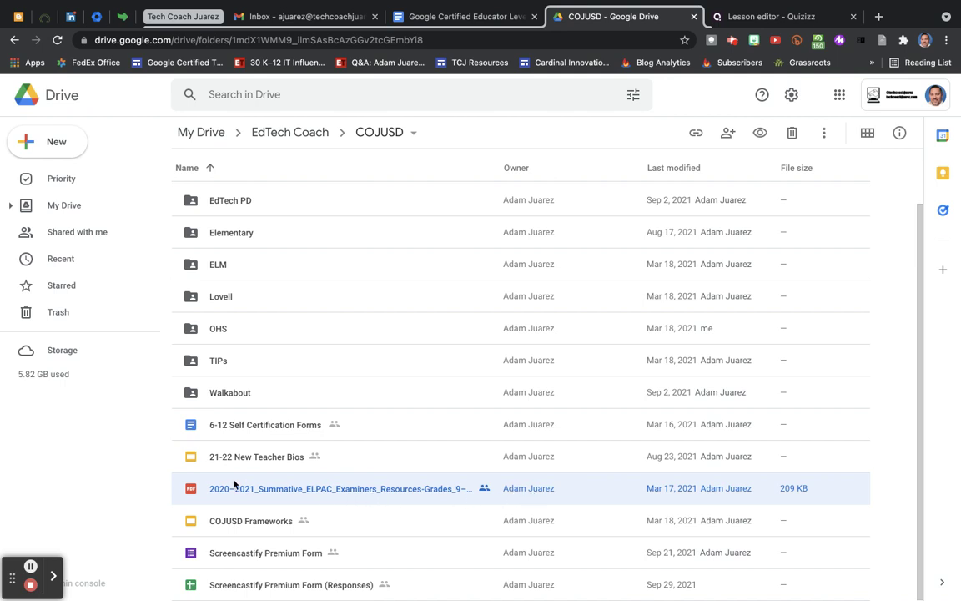
right_click(205, 492)
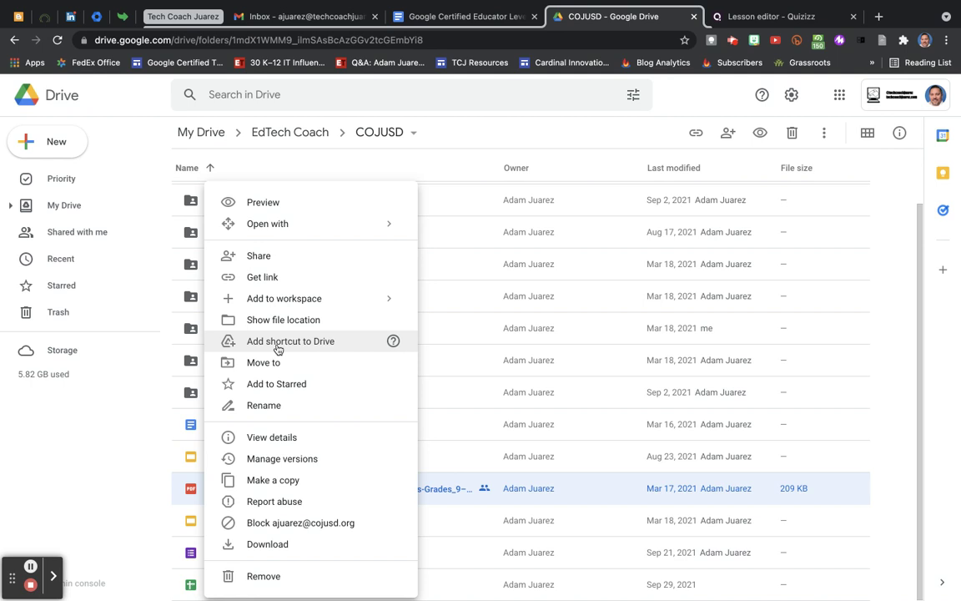
Add a shortcut to the 2020–2021 Summative ELPAC examiners resources PDF in My Drive
click(278, 345)
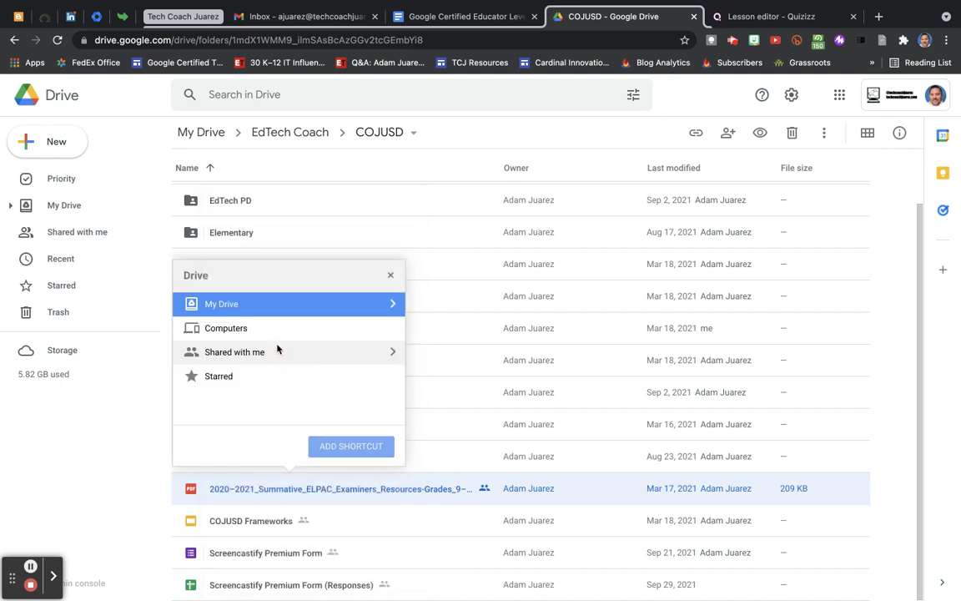
click(389, 305)
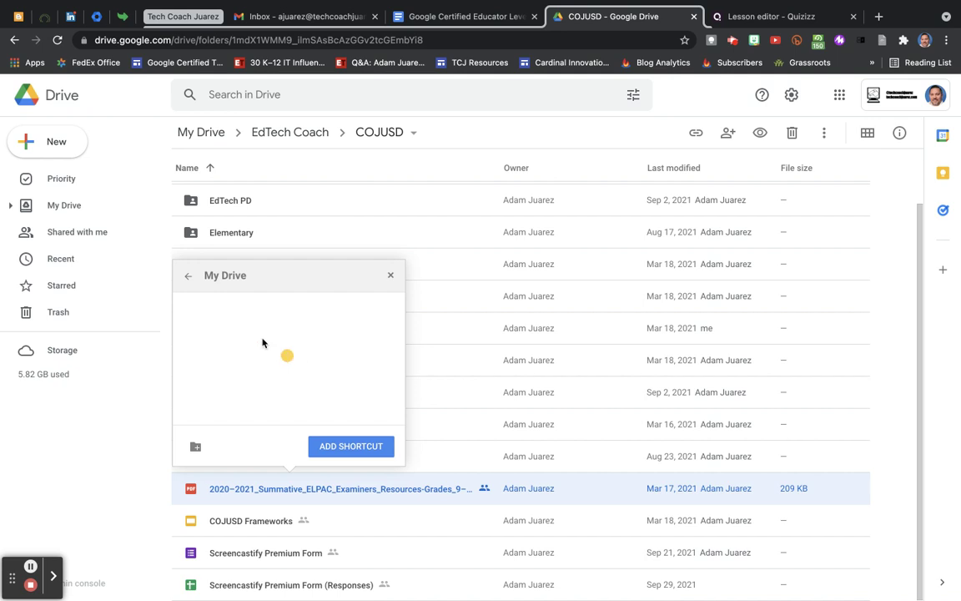
key(Escape)
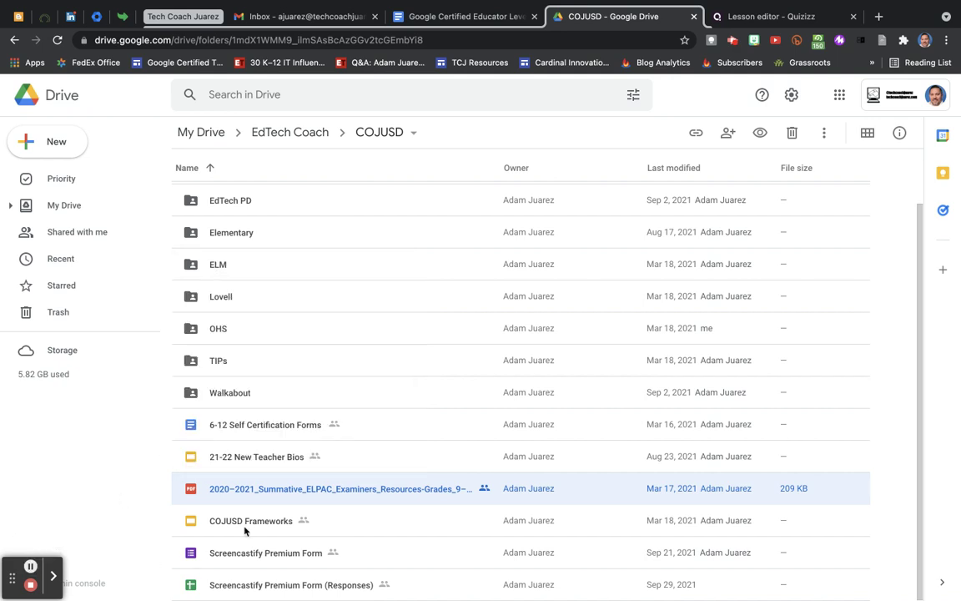
right_click(269, 496)
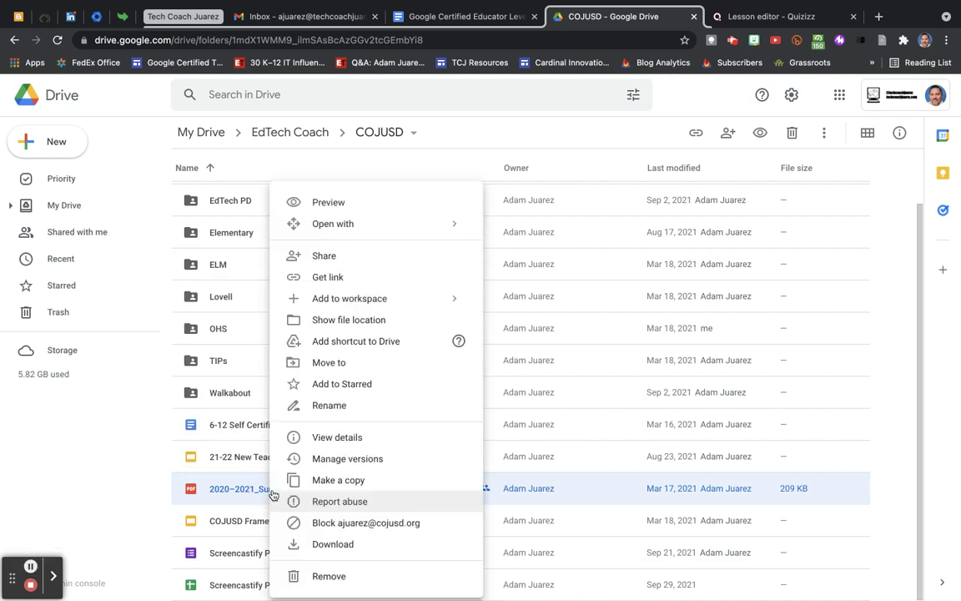
click(373, 341)
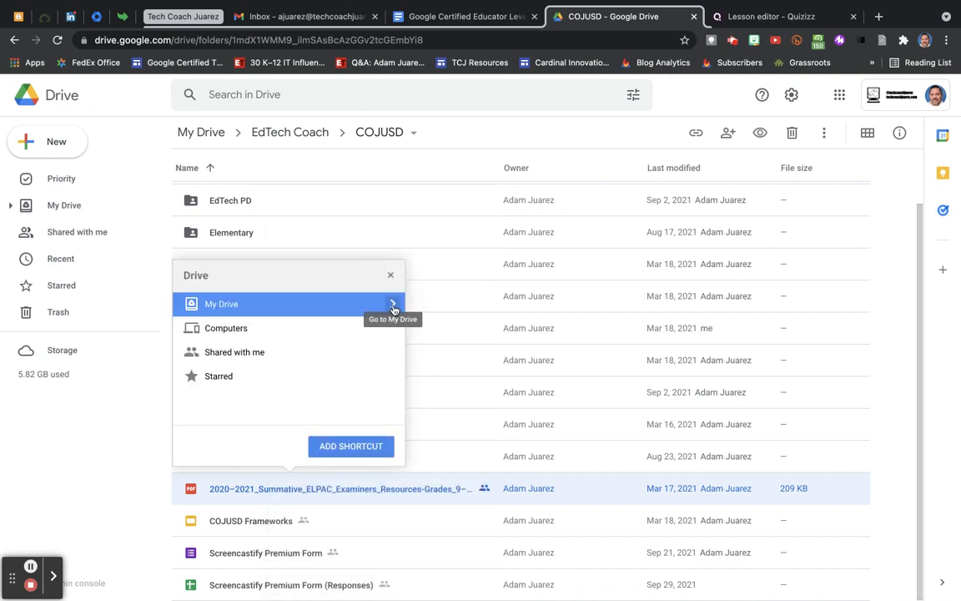
click(392, 304)
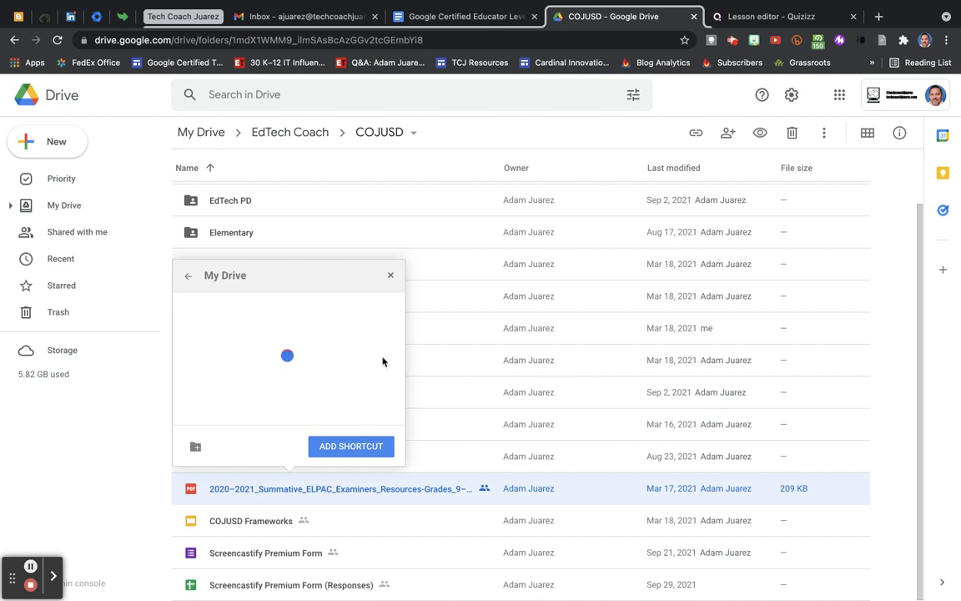
click(187, 275)
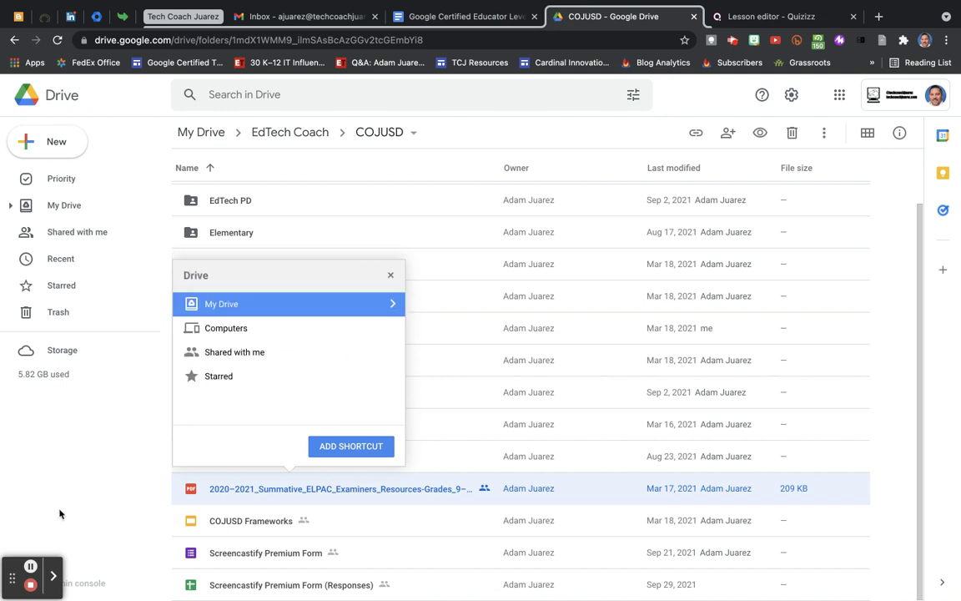
click(351, 447)
click(67, 204)
Scroll down My Drive past the folders to locate the ELPAC PDF shortcut
scroll(291, 401, down, 8)
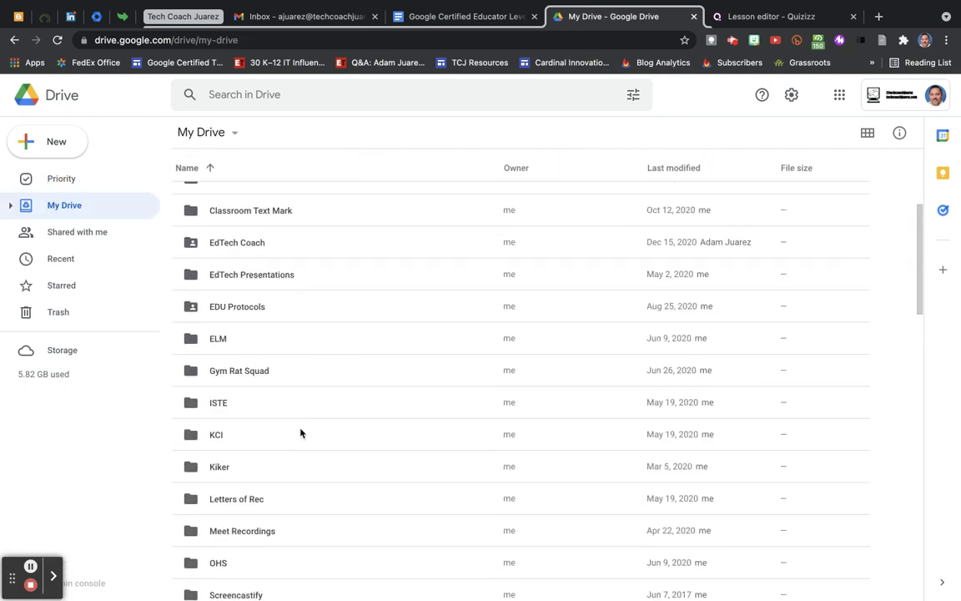